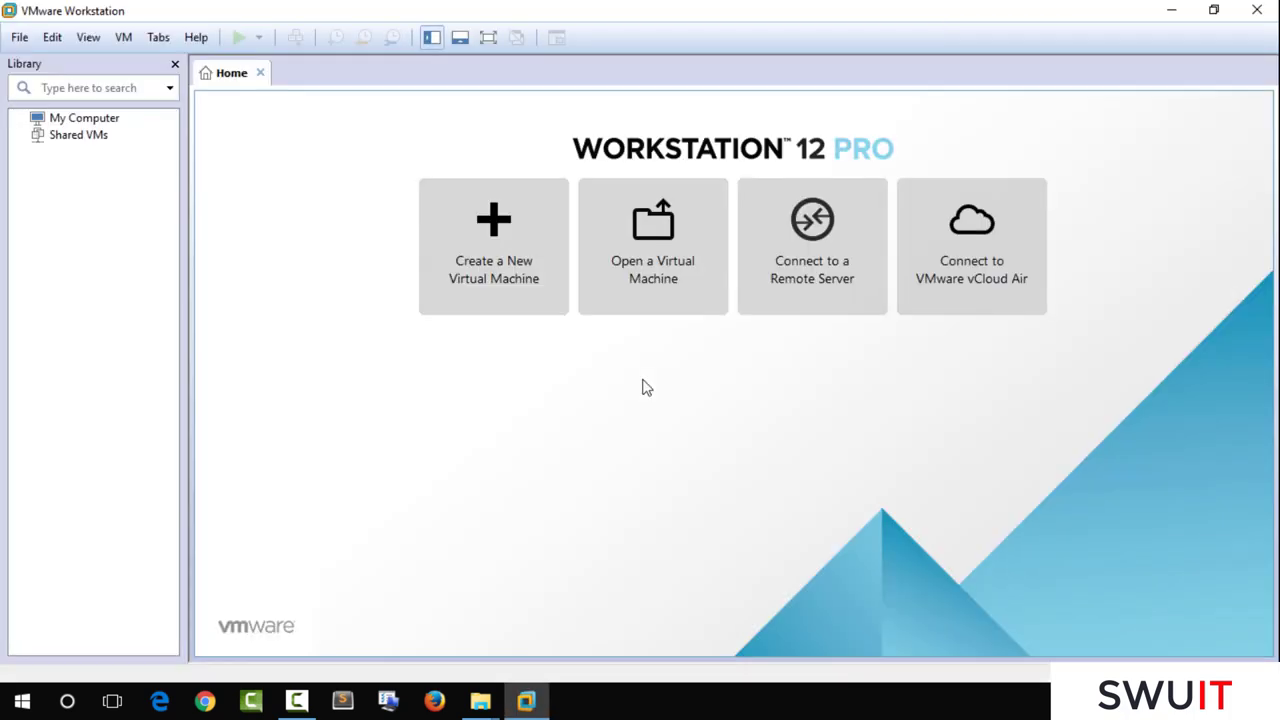
# Start a new virtual machine with the Custom (advanced) configuration and Workstation 12.0 hardware compatibility
pyautogui.click(20, 37)
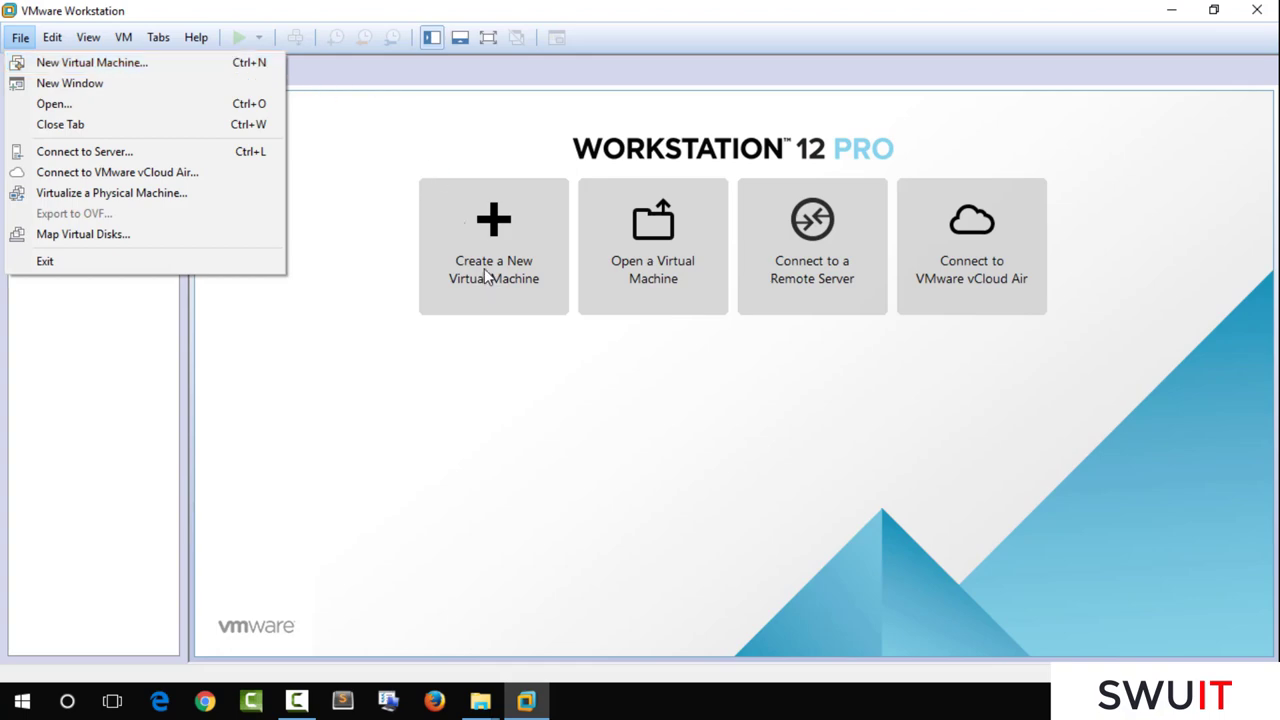
pyautogui.click(247, 66)
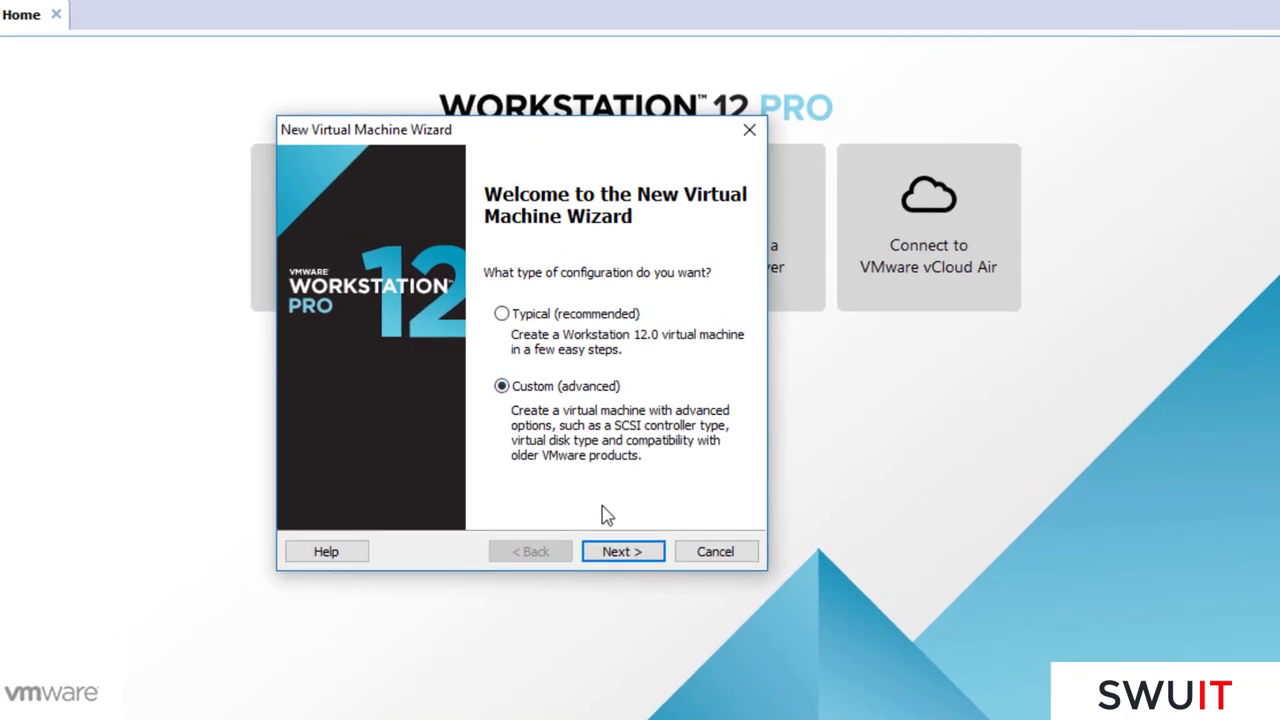
pyautogui.click(620, 555)
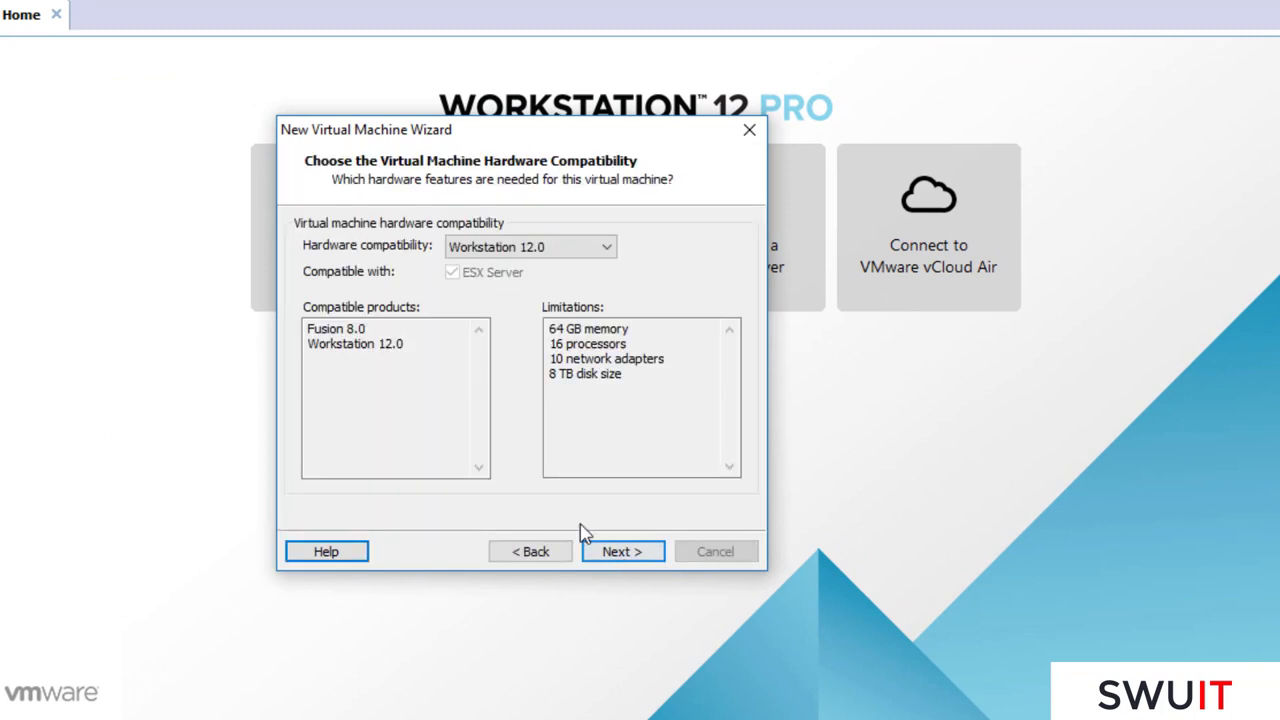
pyautogui.click(634, 562)
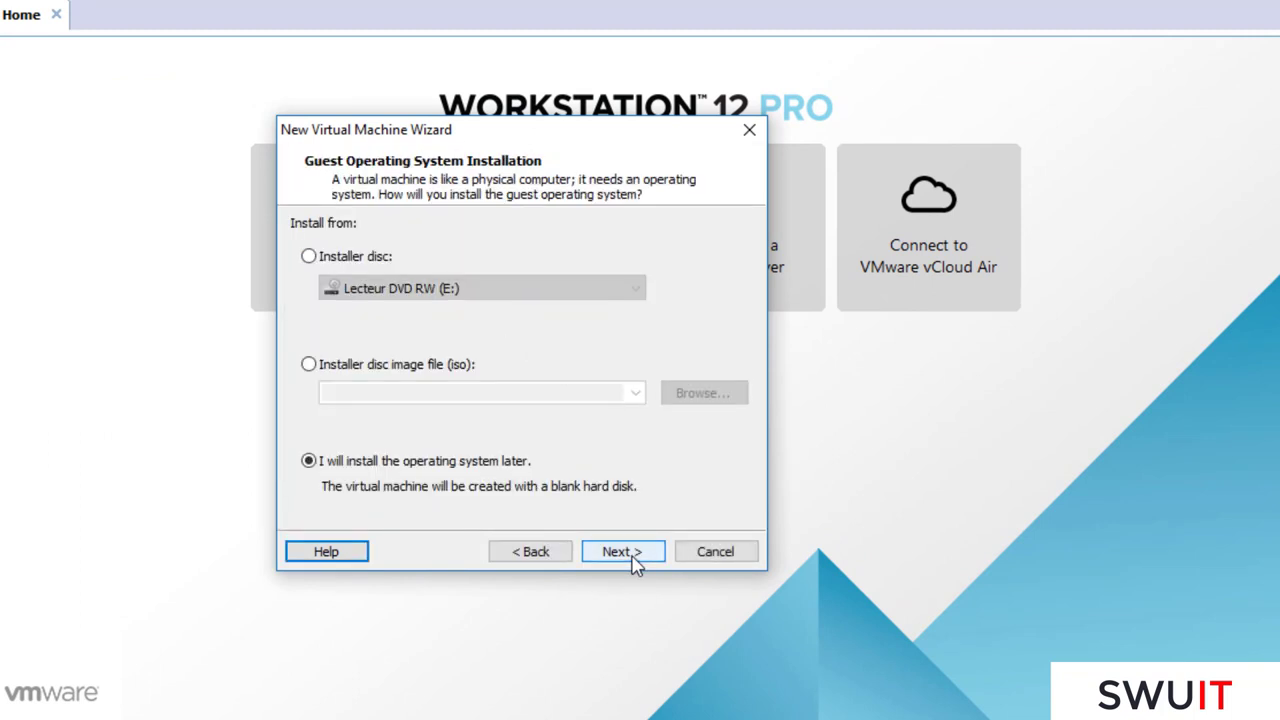
# Use the disc image Windows 7 Professionnel x64 (64-bit) fr.iso from the Windows 7 x folder as the guest installation source
pyautogui.click(381, 367)
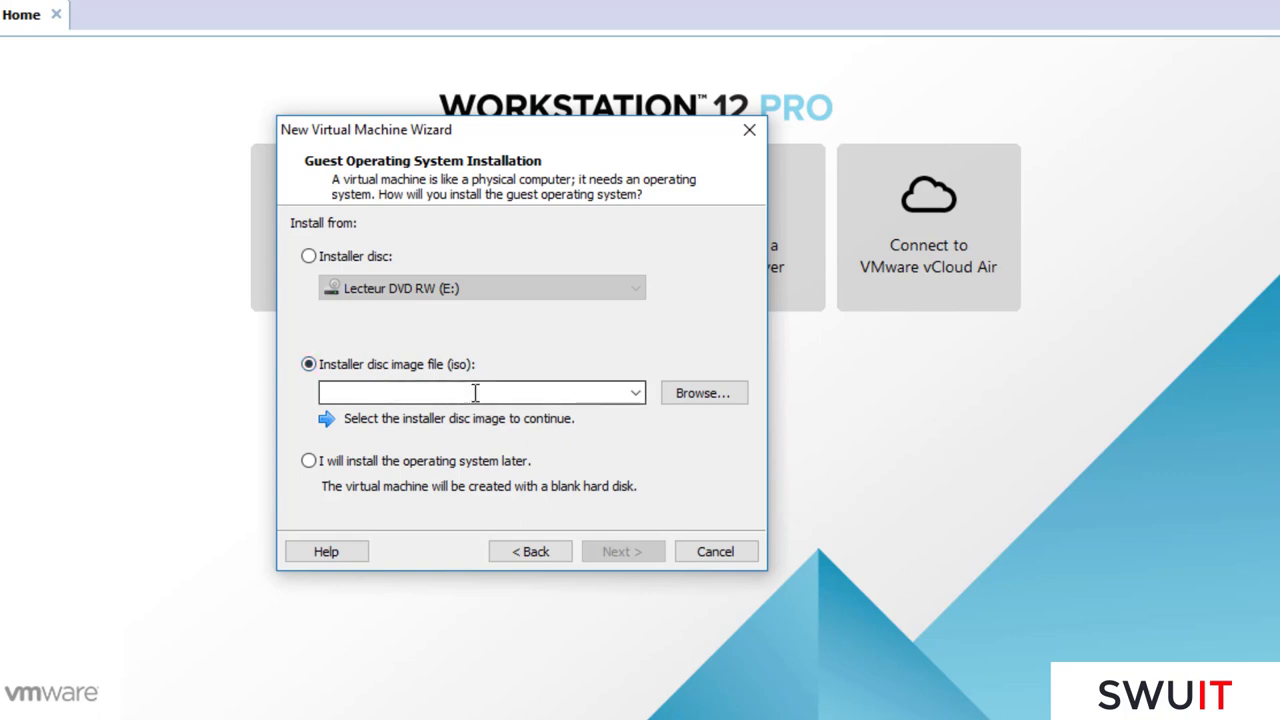
pyautogui.click(692, 403)
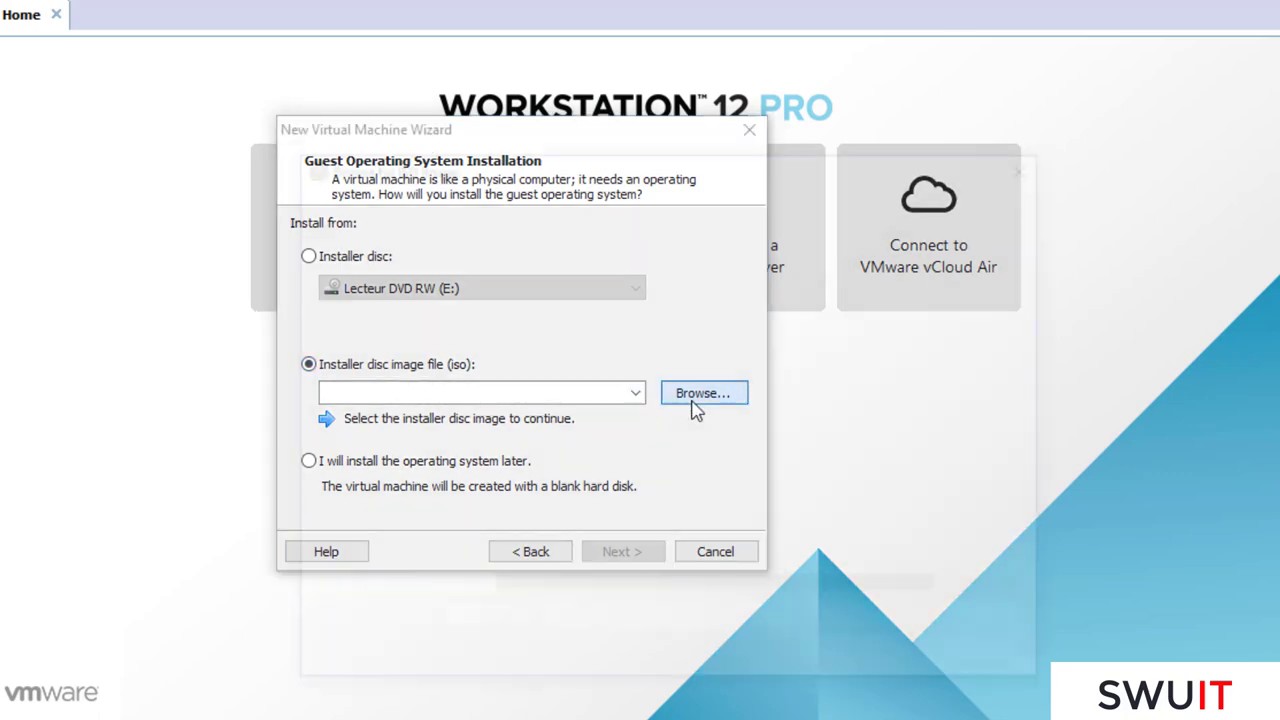
pyautogui.click(523, 203)
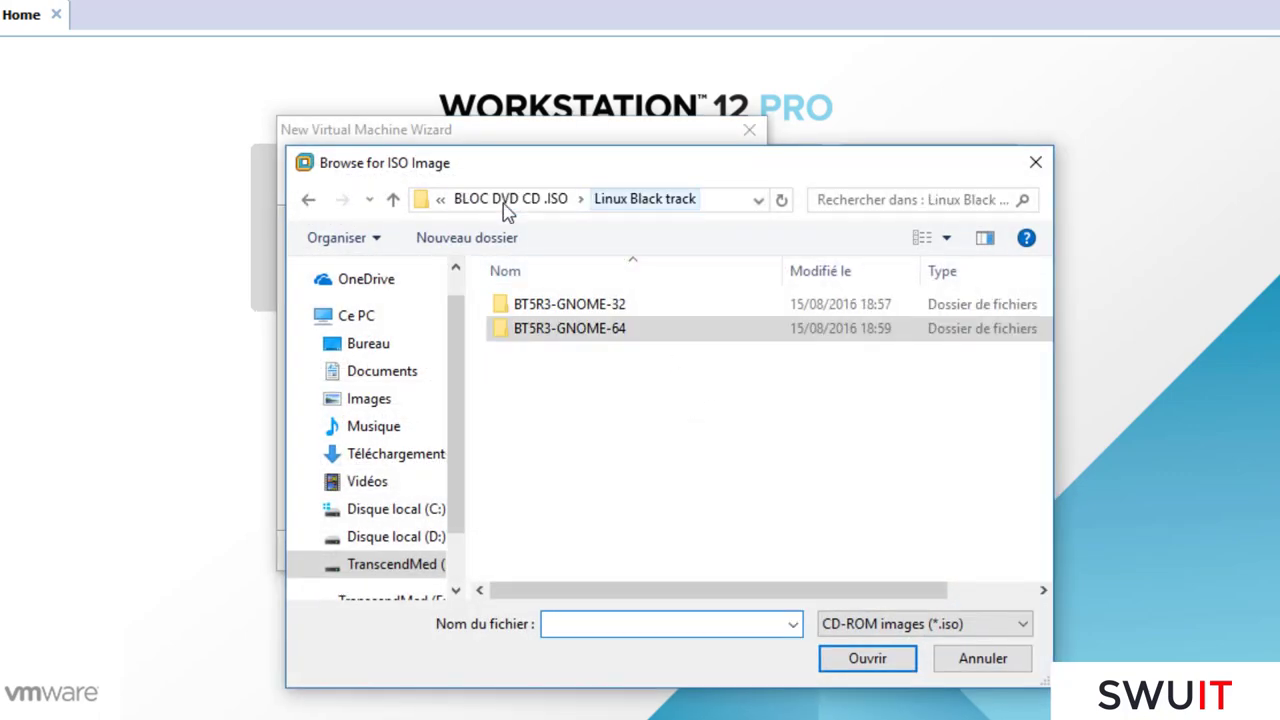
pyautogui.click(506, 201)
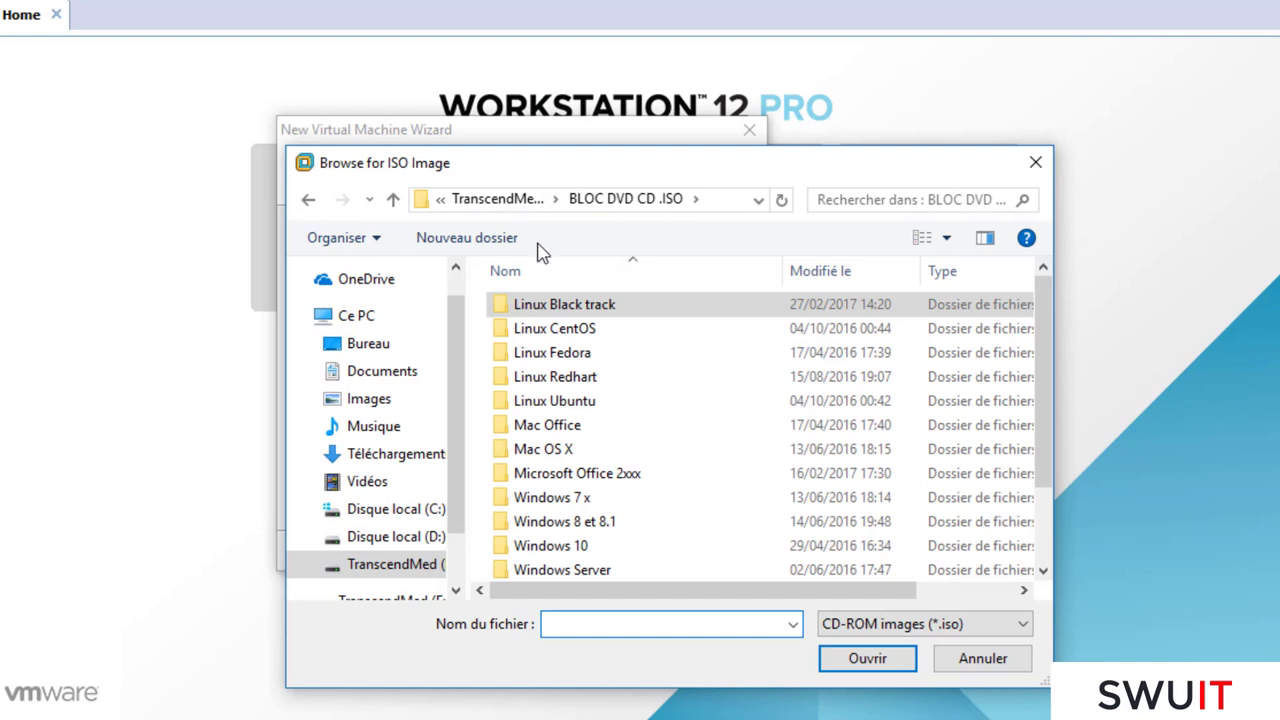
pyautogui.doubleClick(590, 497)
pyautogui.click(580, 362)
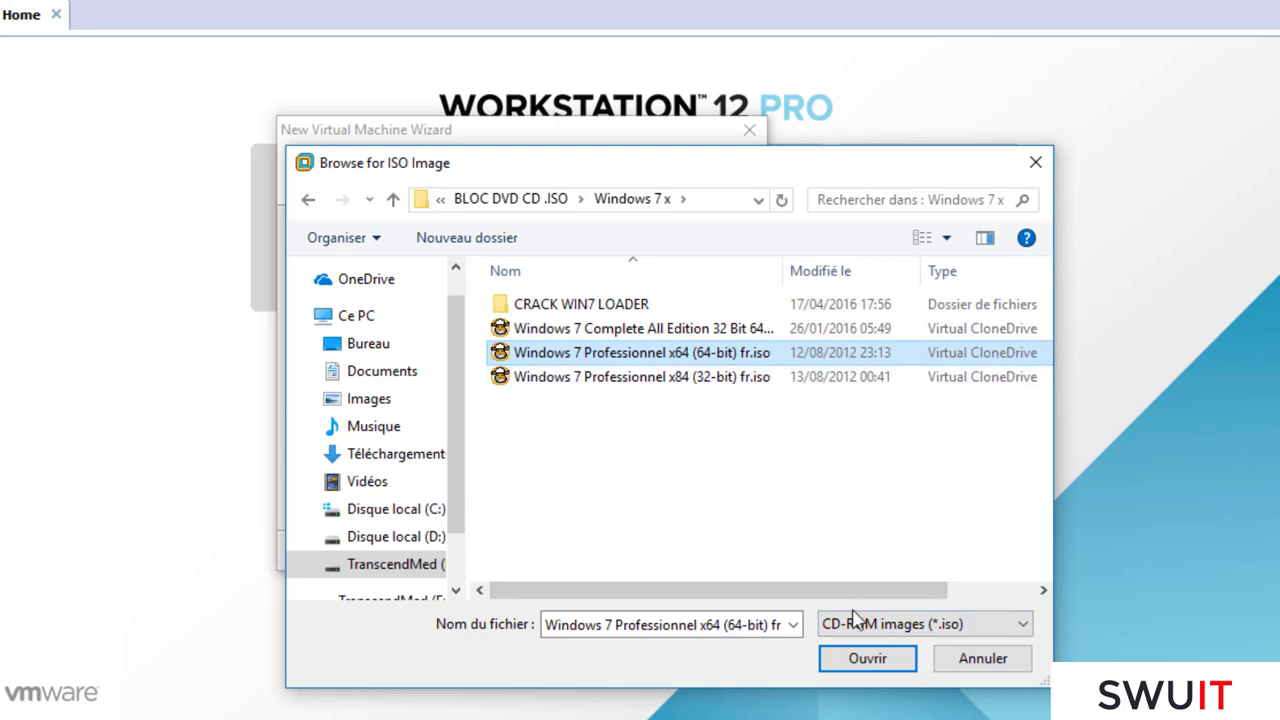
pyautogui.click(860, 662)
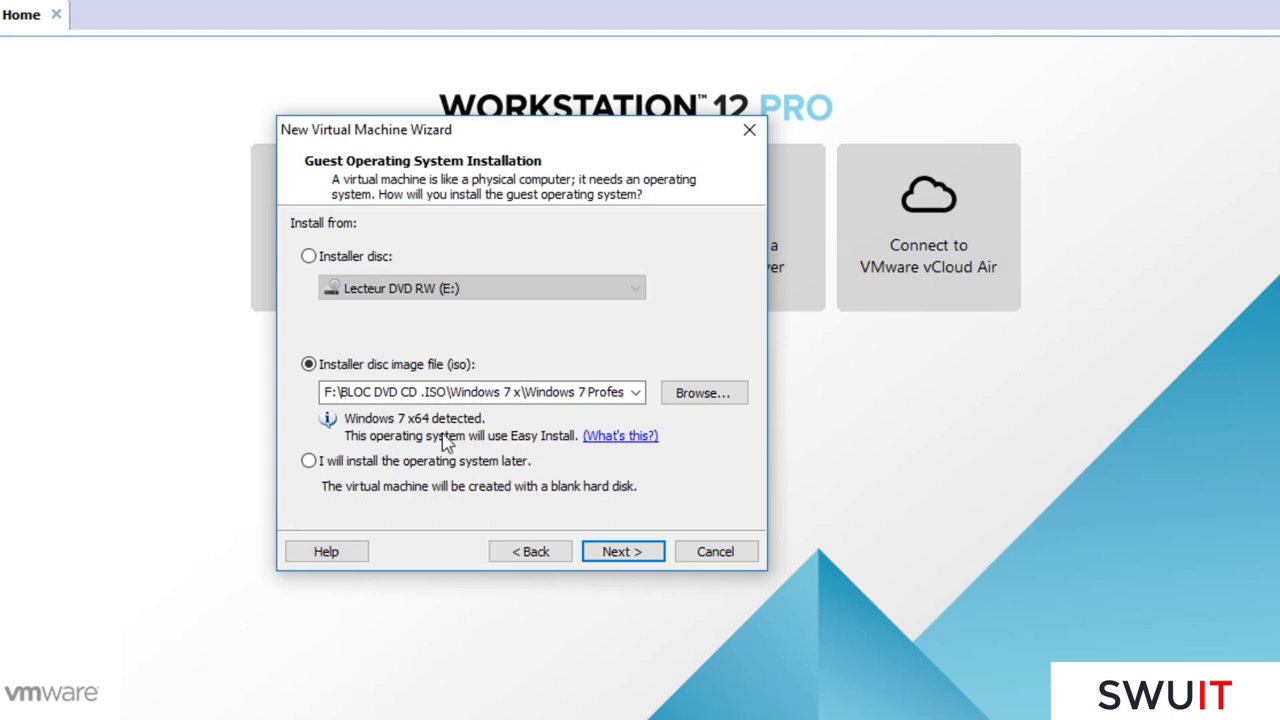
pyautogui.click(638, 560)
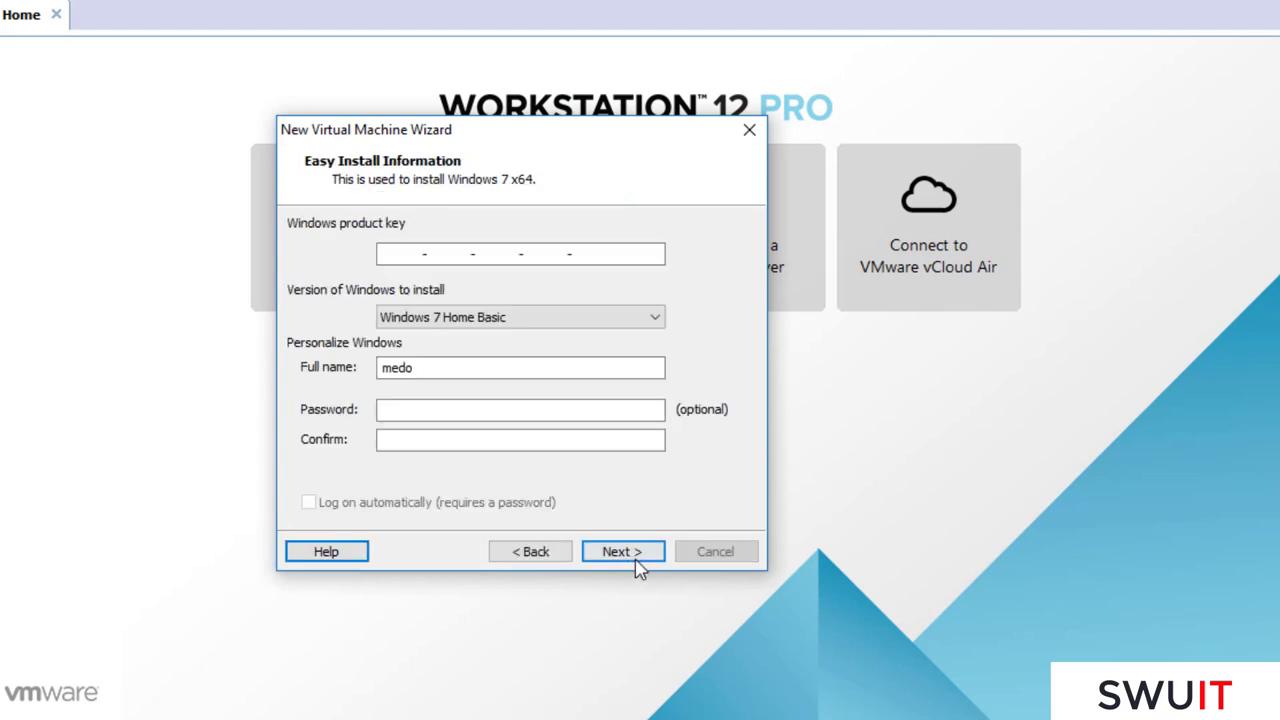
# Set the Easy Install version to Windows 7 Professional with the user's full name, and continue without a product key or password
pyautogui.click(450, 320)
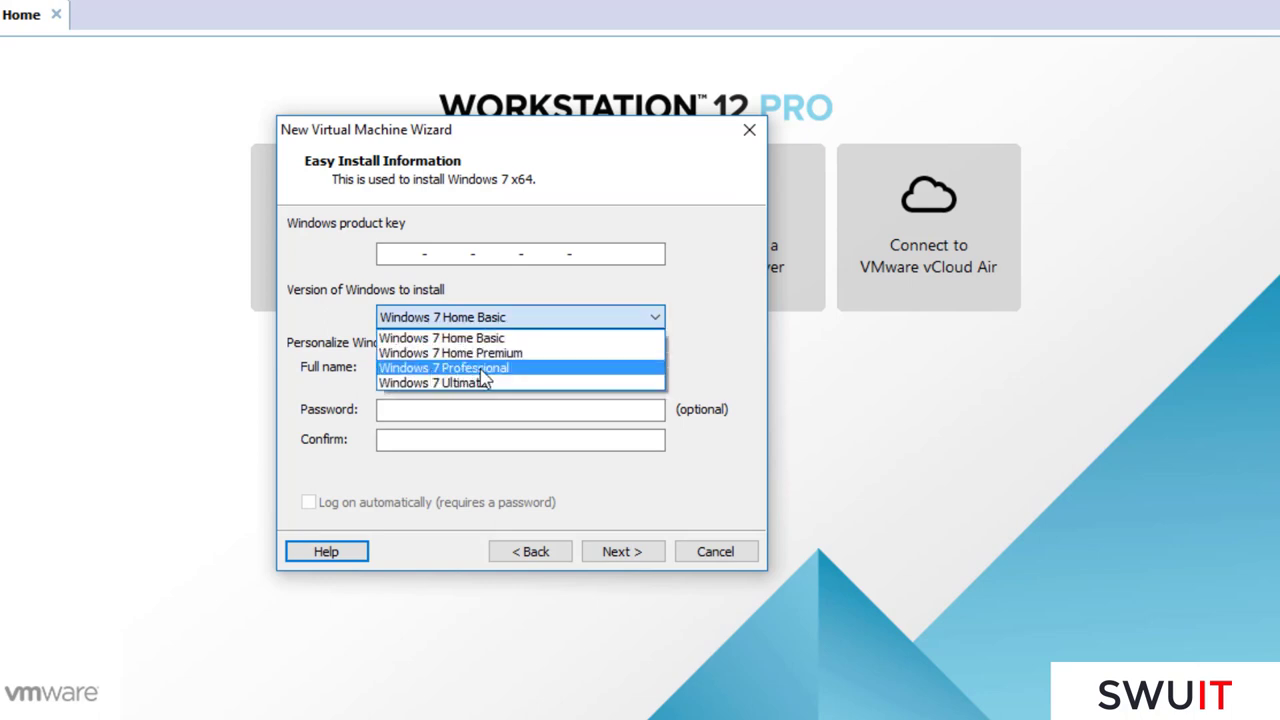
pyautogui.click(452, 369)
pyautogui.moveTo(437, 367); pyautogui.dragTo(360, 368)
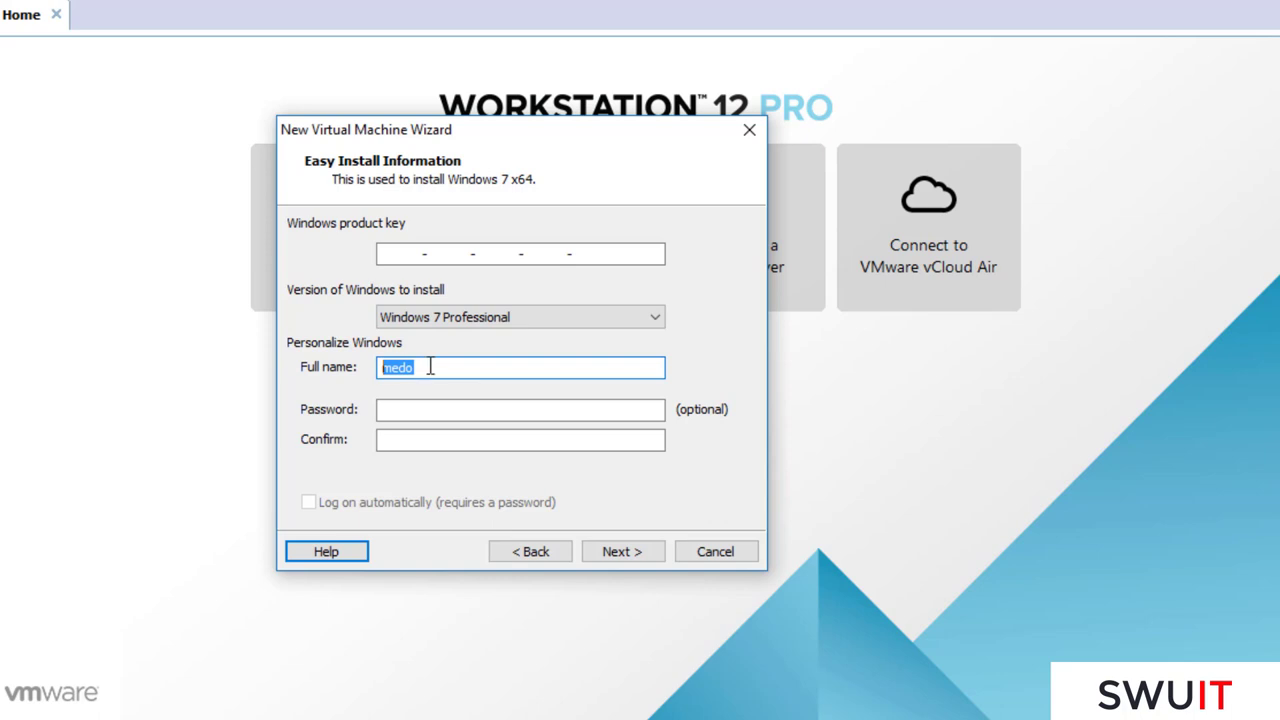
pyautogui.write('SA')
pyautogui.press('BackSpace')
pyautogui.press('BackSpace')
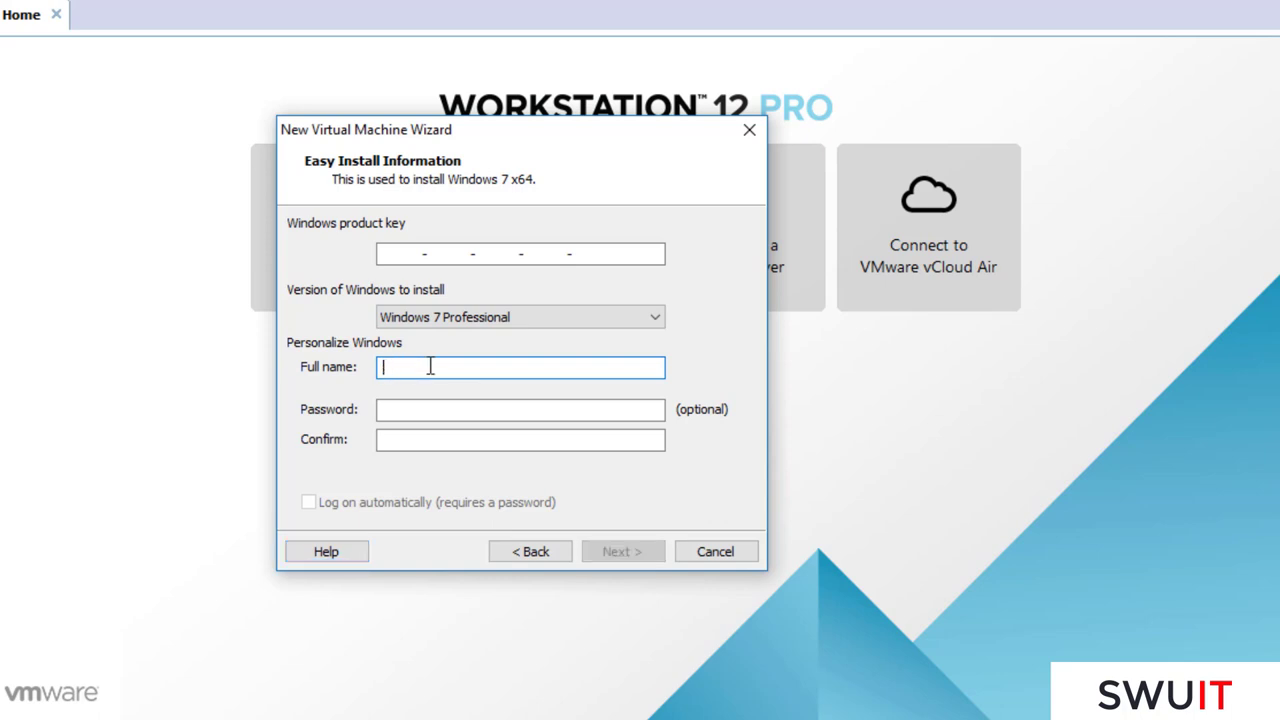
pyautogui.write('samir')
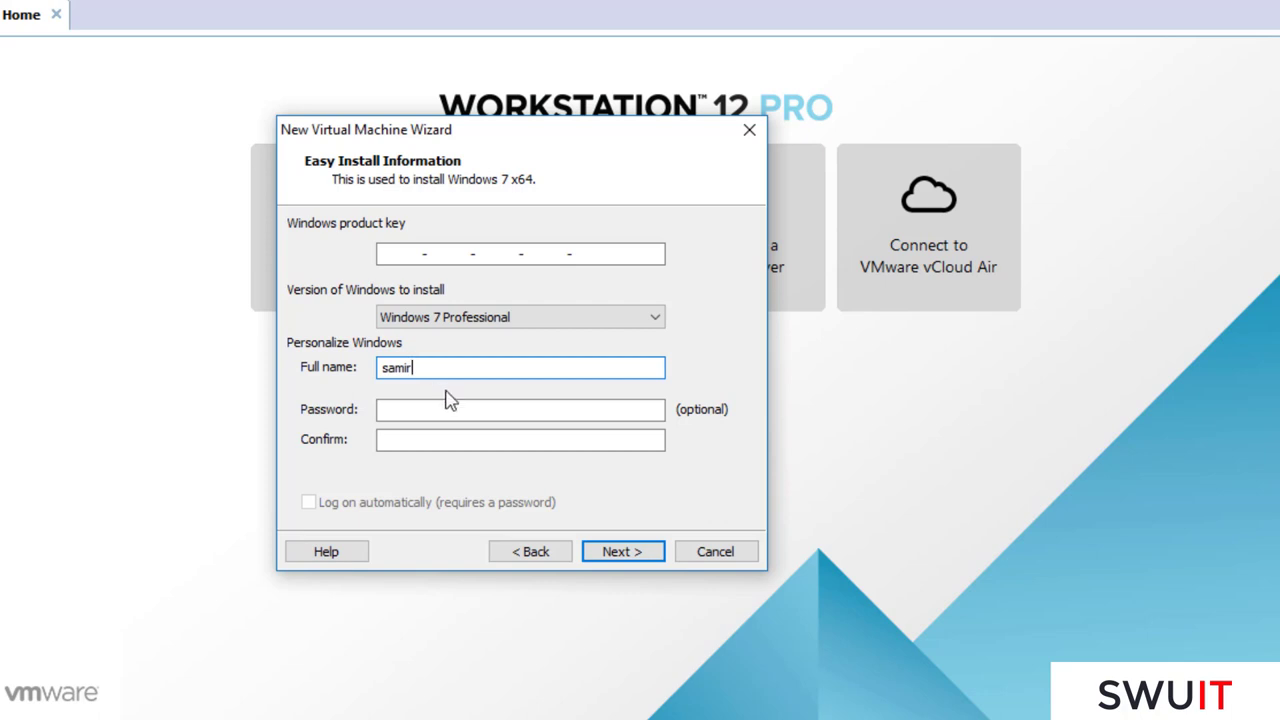
pyautogui.click(624, 545)
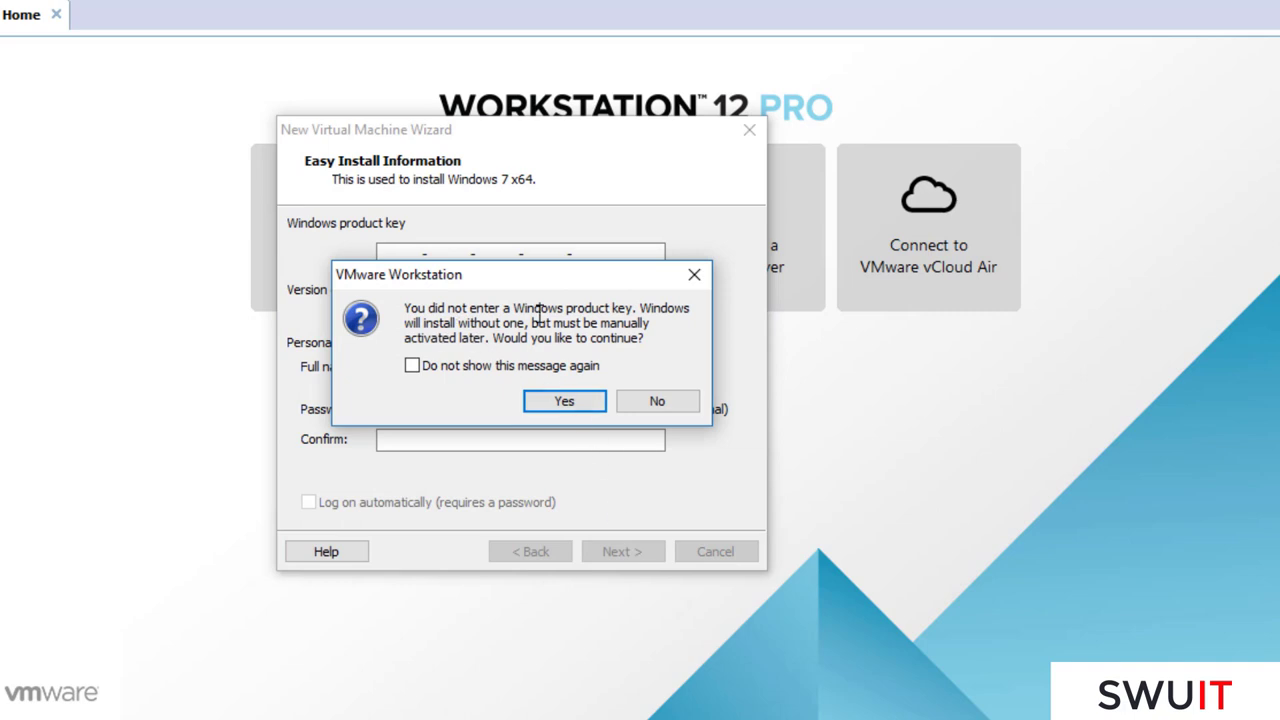
pyautogui.click(591, 402)
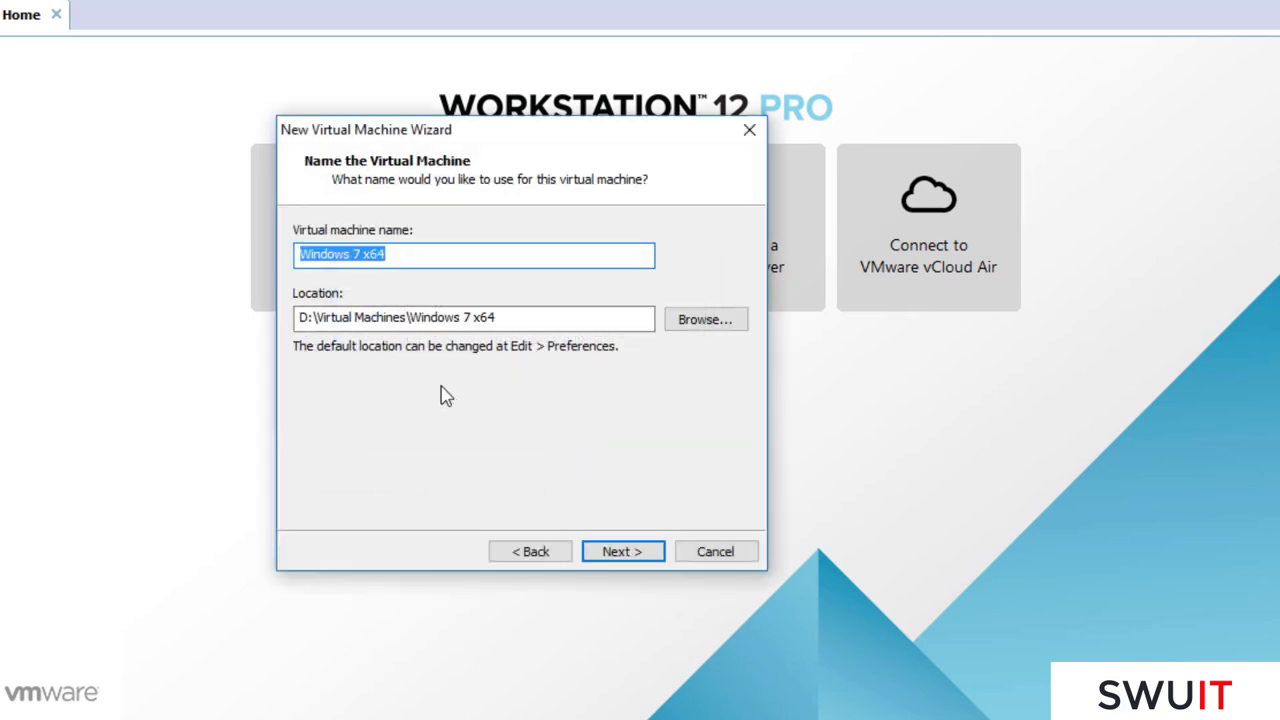
# Name the virtual machine Windows 7 x64 N1 and accept BIOS firmware and the default processor settings
pyautogui.click(366, 258)
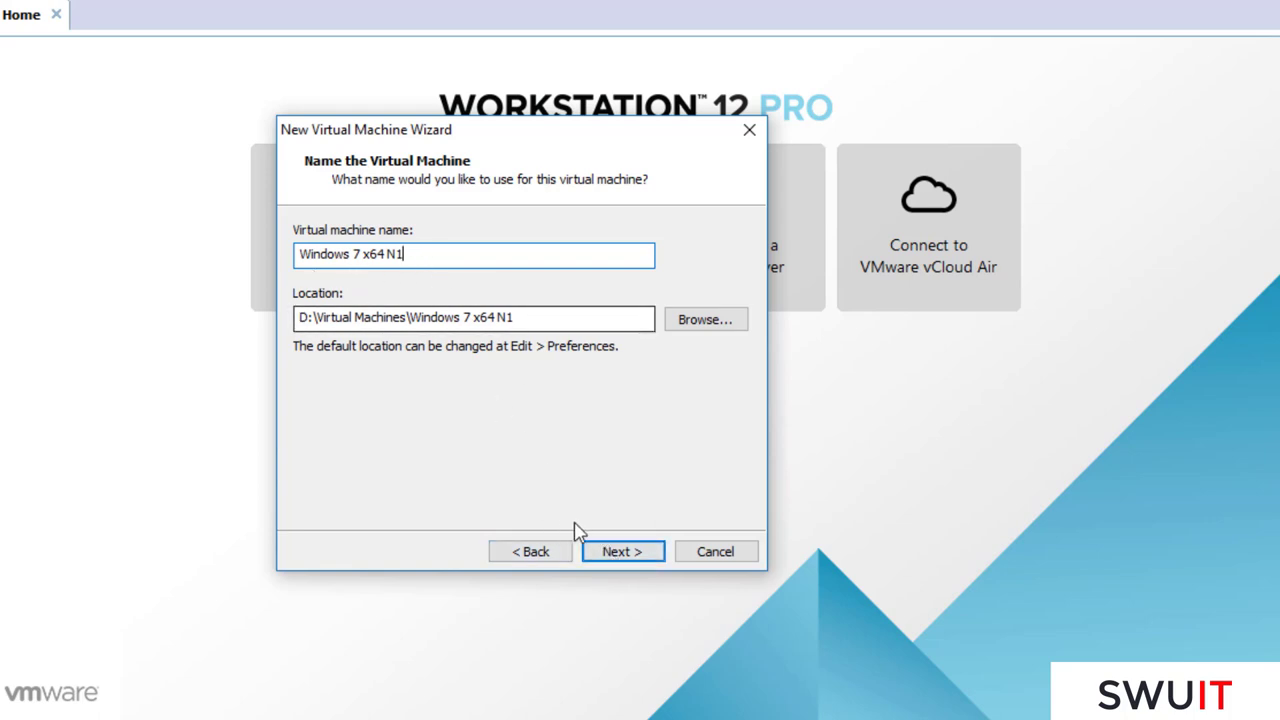
pyautogui.click(628, 561)
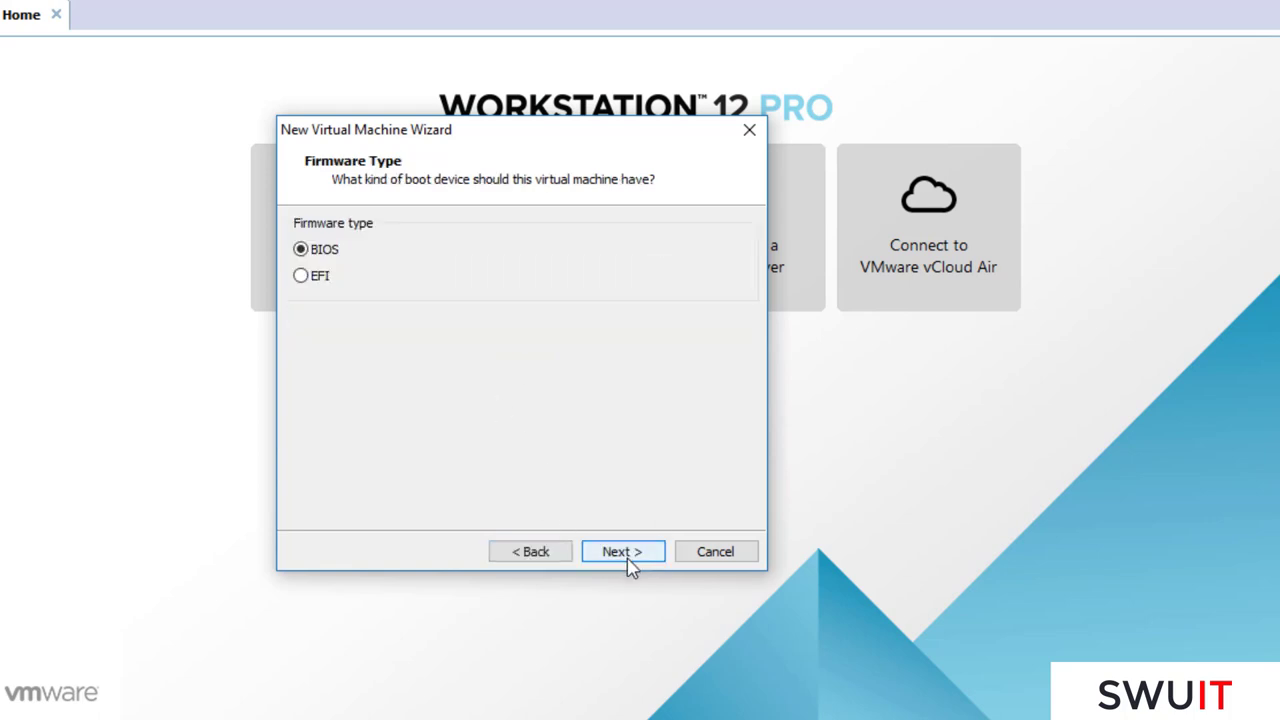
pyautogui.click(630, 563)
pyautogui.click(630, 563)
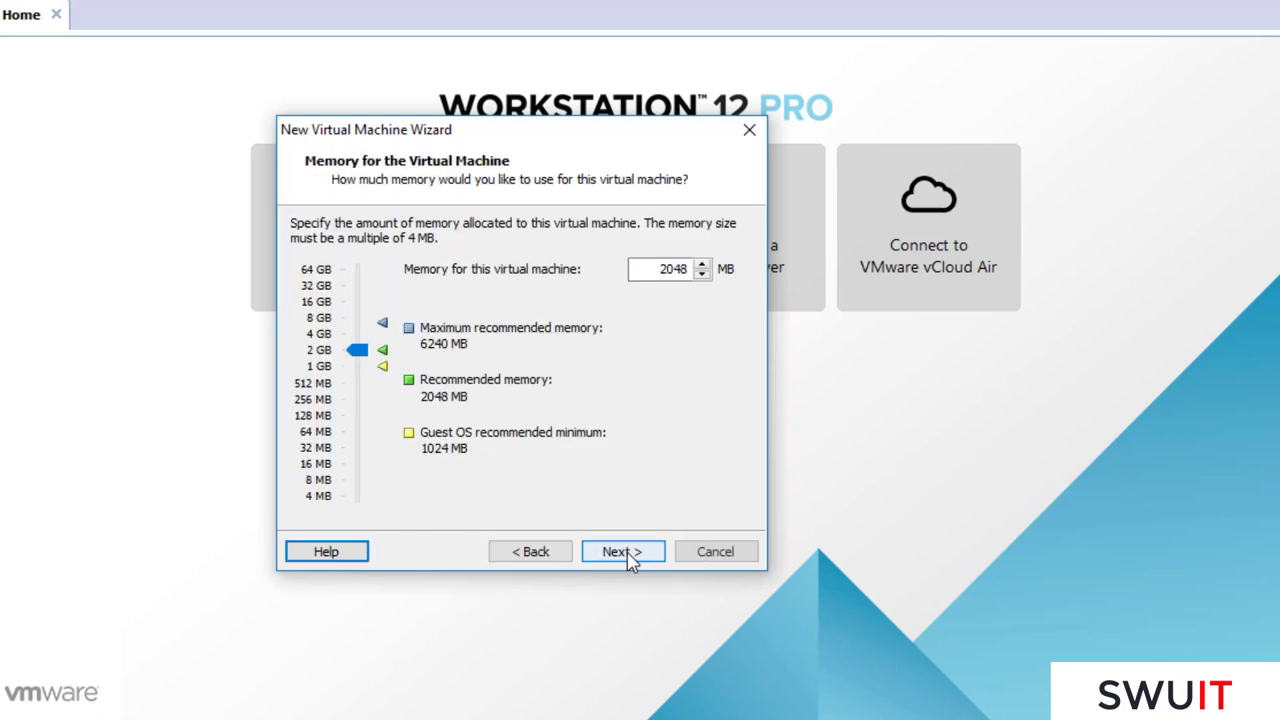
# Set the virtual machine's memory to 700 MB
pyautogui.moveTo(636, 272); pyautogui.dragTo(705, 268)
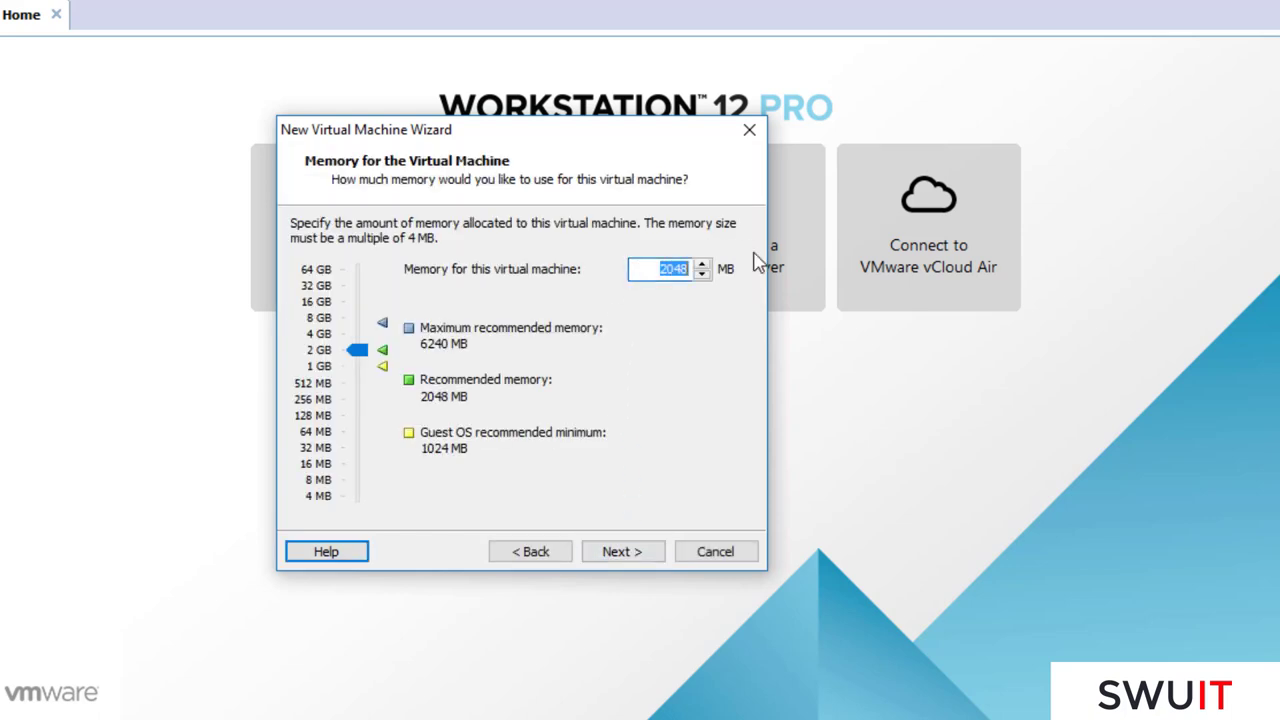
pyautogui.write('700')
pyautogui.click(650, 553)
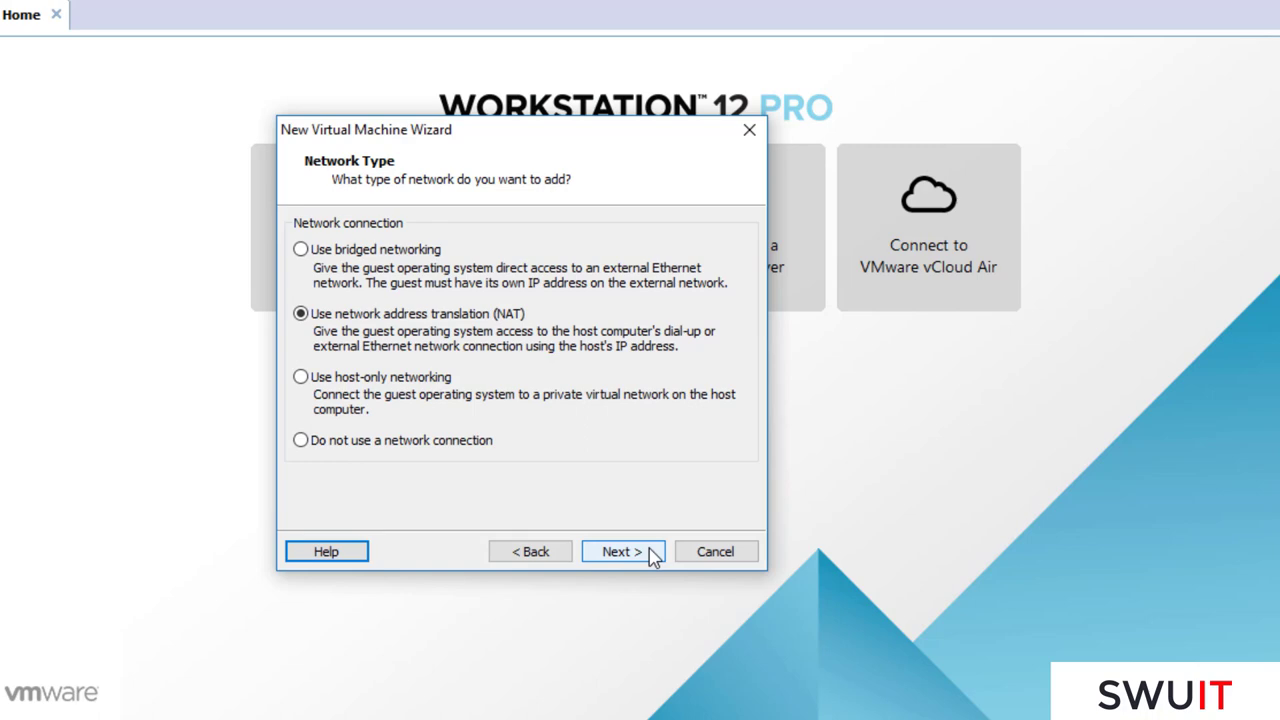
# Accept NAT networking, the default I/O controller, and a new virtual disk of the SCSI type
pyautogui.click(652, 556)
pyautogui.click(653, 557)
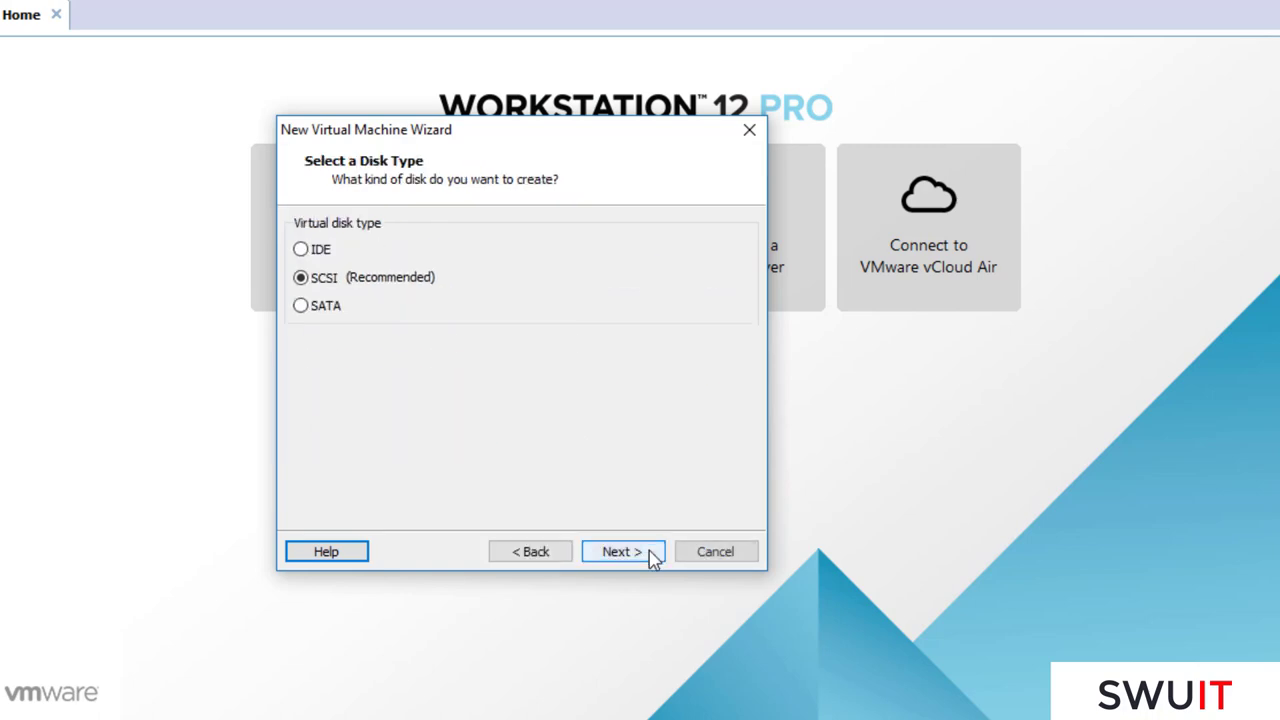
pyautogui.click(653, 557)
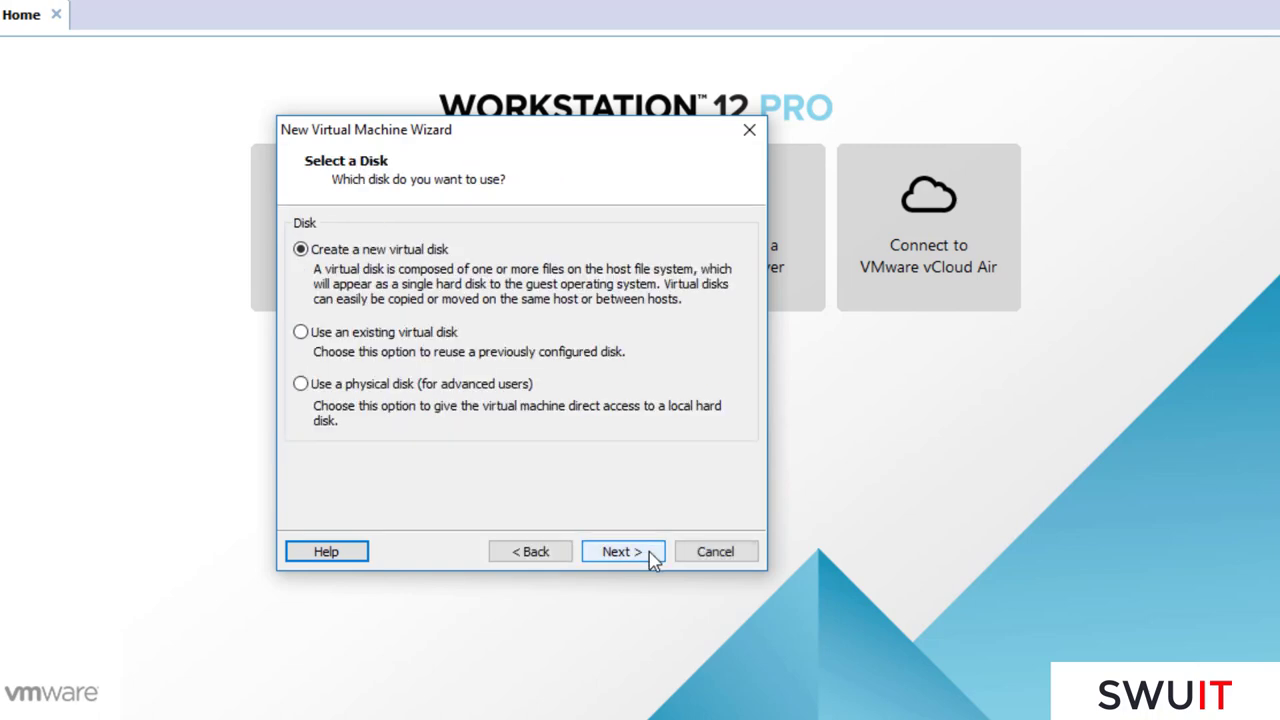
pyautogui.click(653, 557)
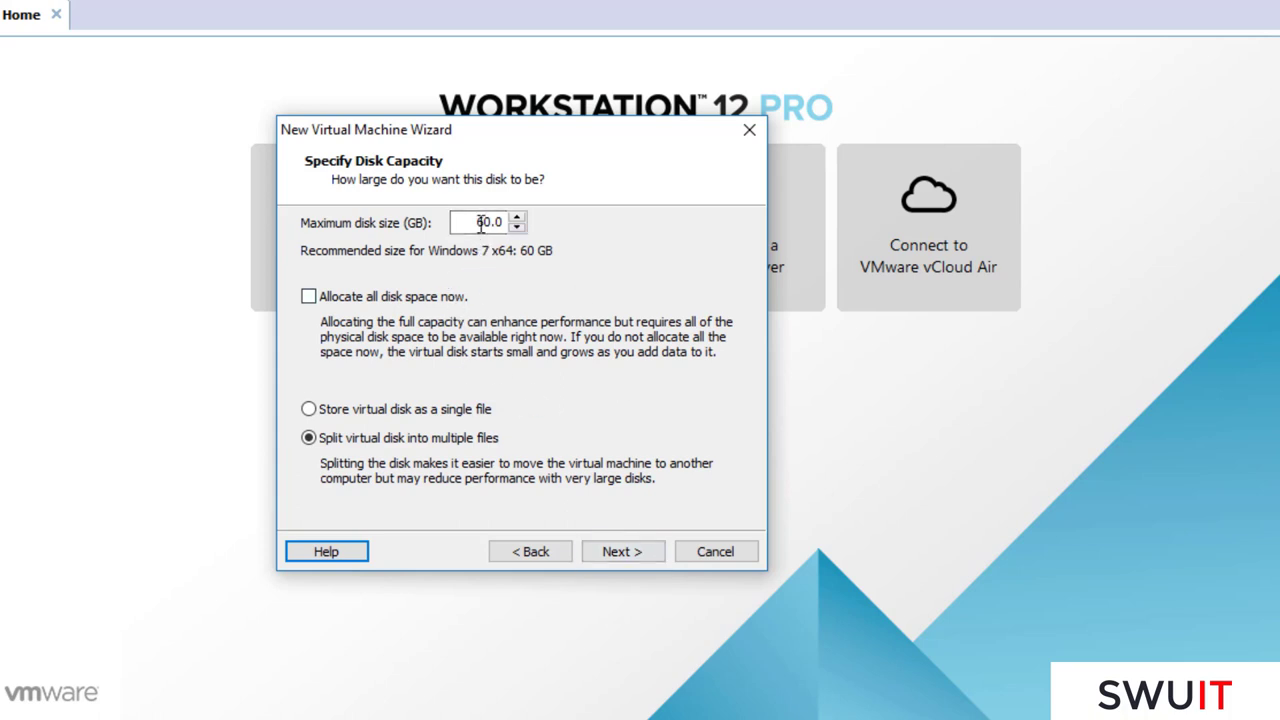
# Set the maximum disk size to 20 GB, split into multiple files, and keep the disk file name Windows 7 x64 N1.vmdk
pyautogui.moveTo(483, 222); pyautogui.dragTo(430, 218)
pyautogui.click(626, 554)
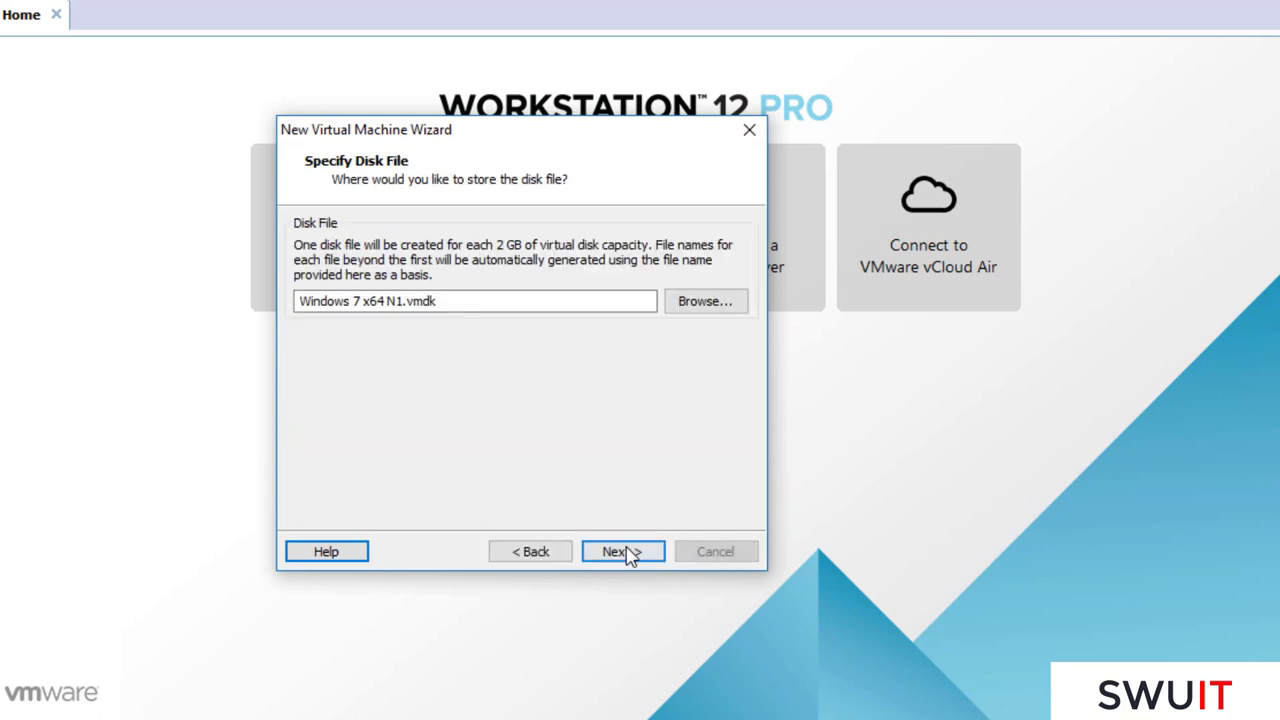
pyautogui.click(626, 553)
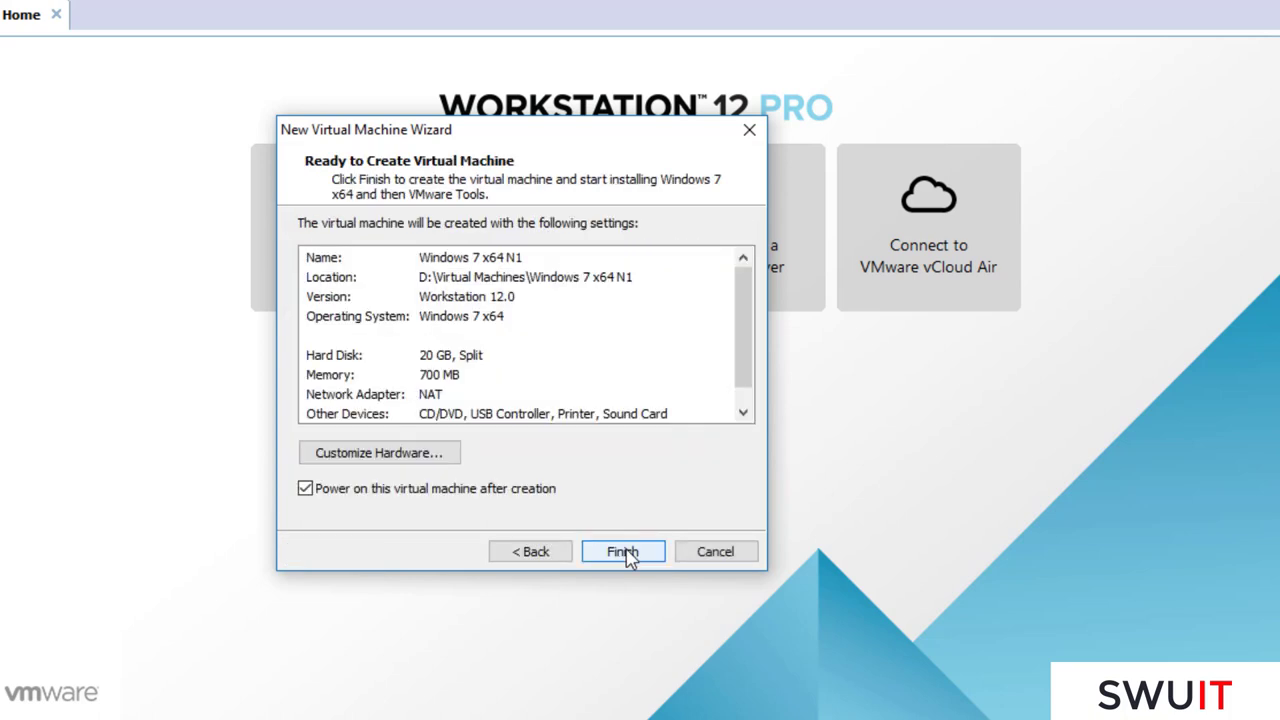
# Create and power on the virtual machine, dismissing the removable devices notice and the Easy Install hint bar
pyautogui.click(615, 557)
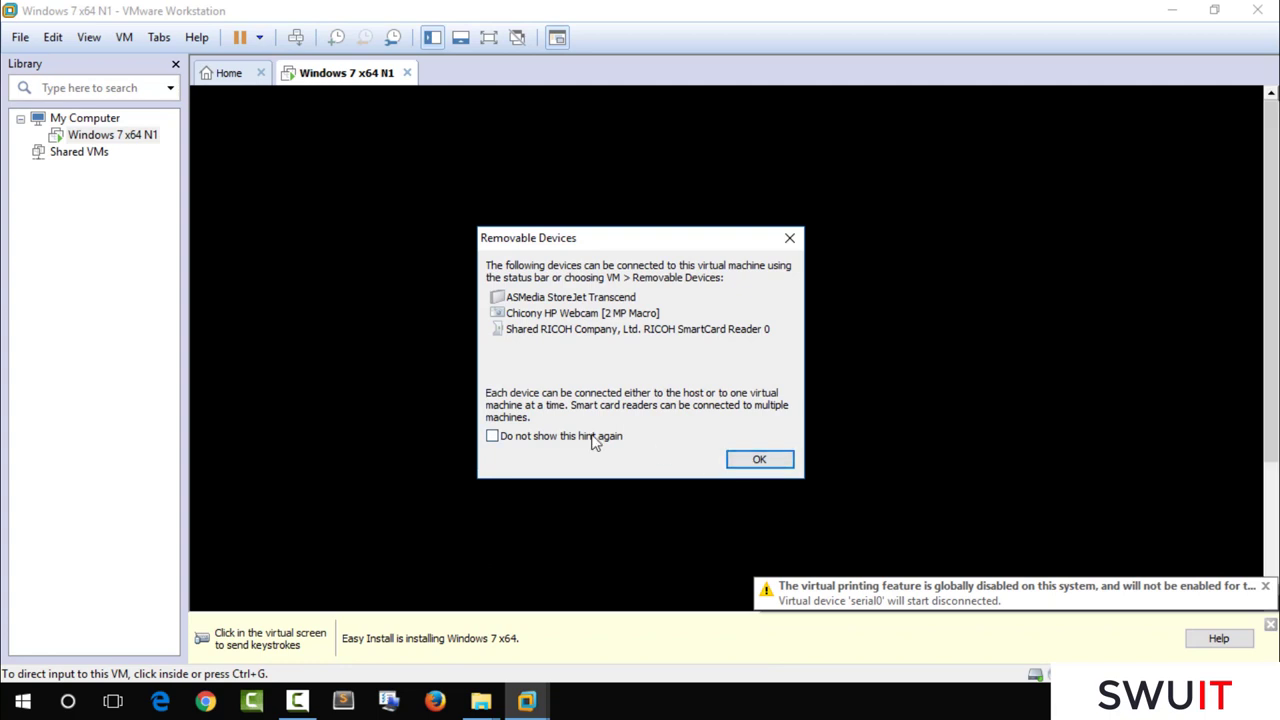
pyautogui.click(750, 463)
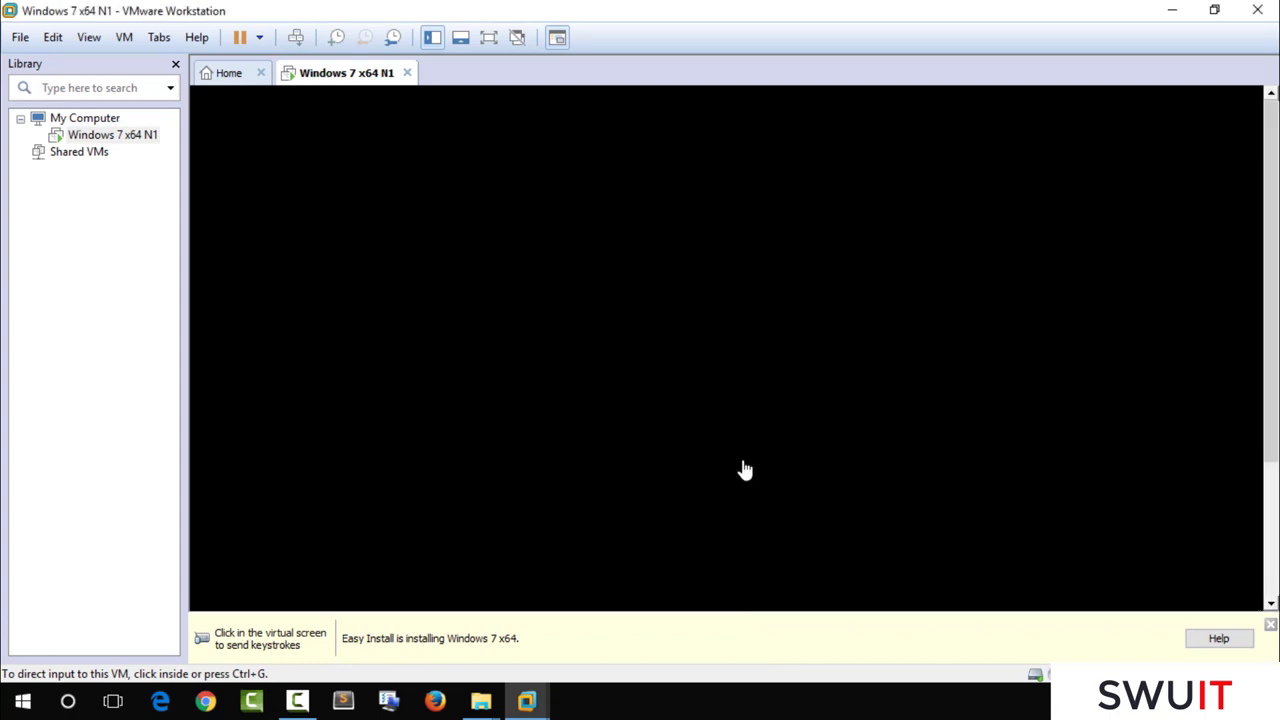
pyautogui.click(1271, 626)
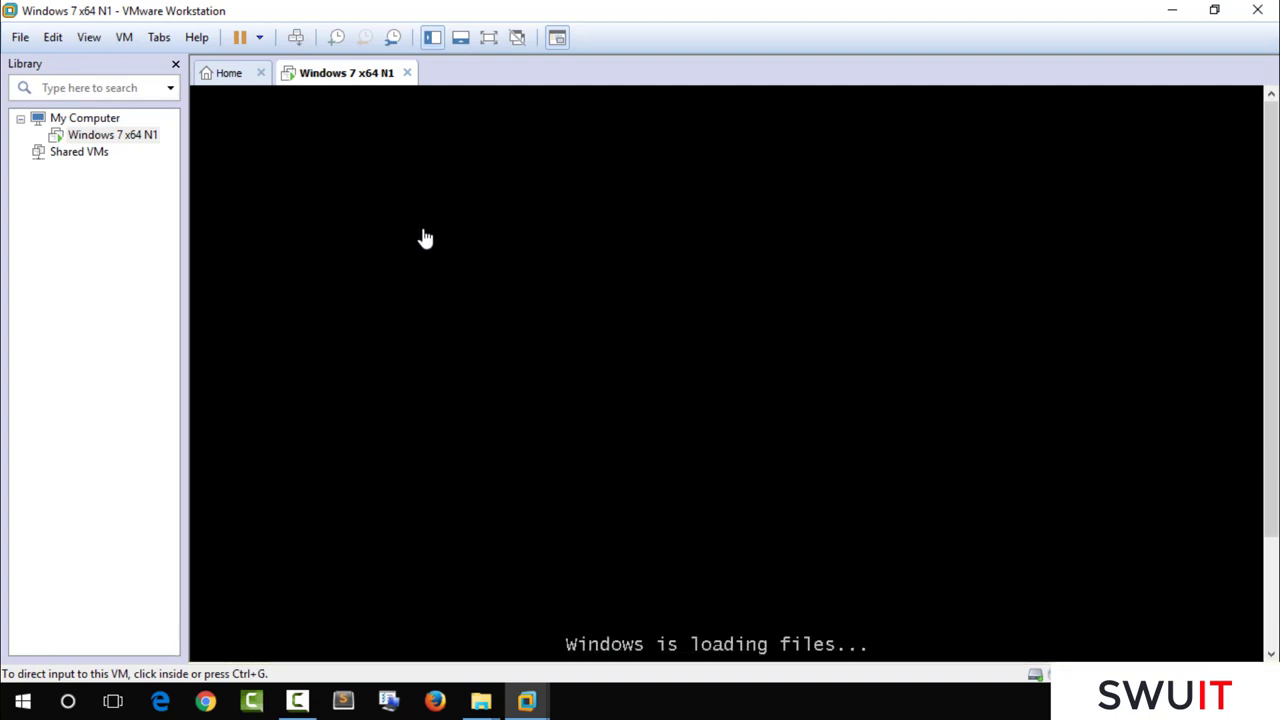
# Switch the virtual machine to full screen and cancel the network location selection in the installed Windows 7 guest
pyautogui.click(488, 38)
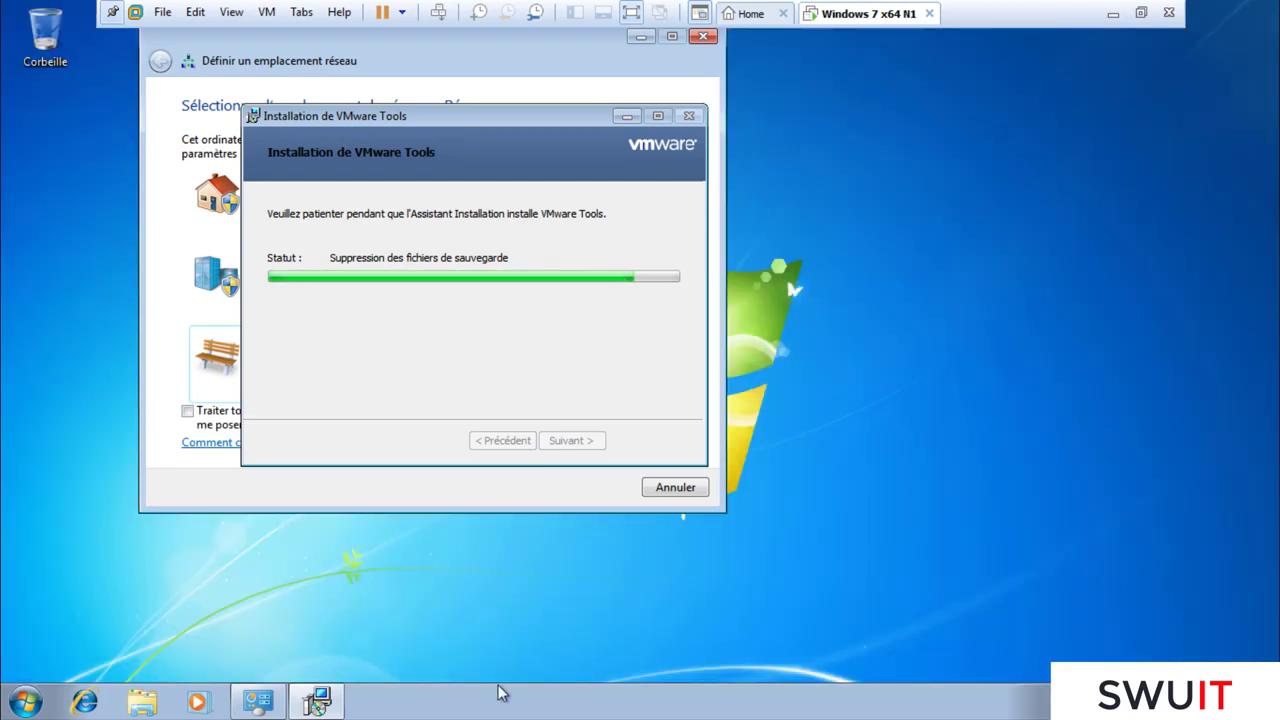
pyautogui.click(655, 489)
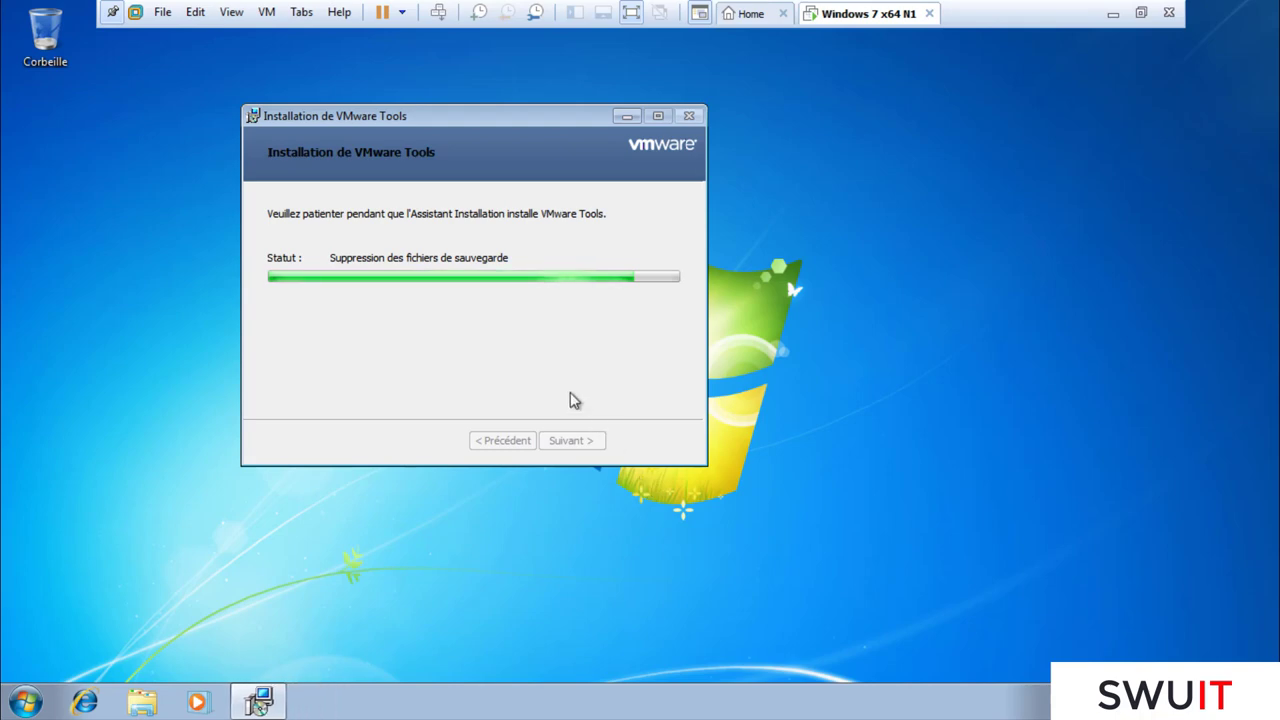